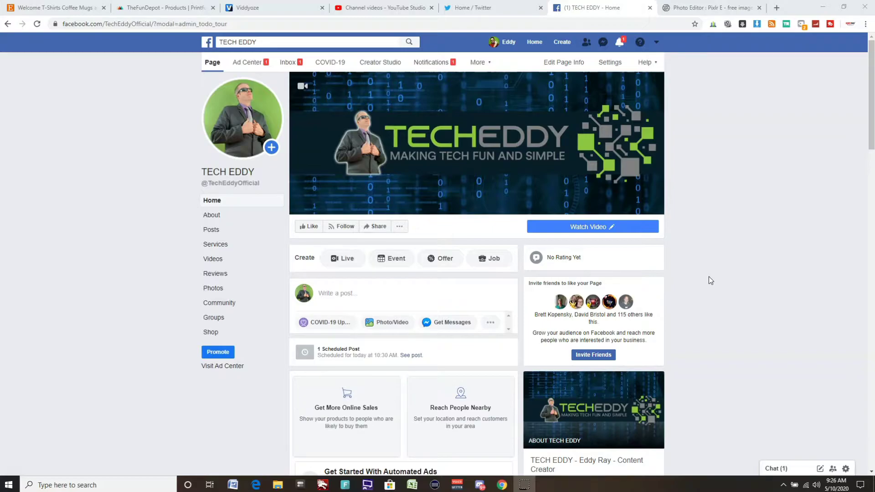
Step: Switch to Pixlr E and paste the copied full-screen screenshot into the blank image
click(701, 7)
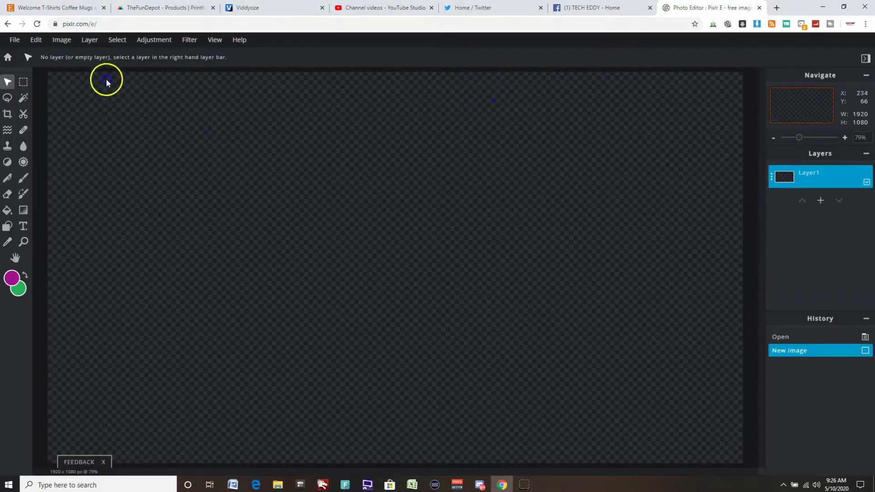
click(35, 40)
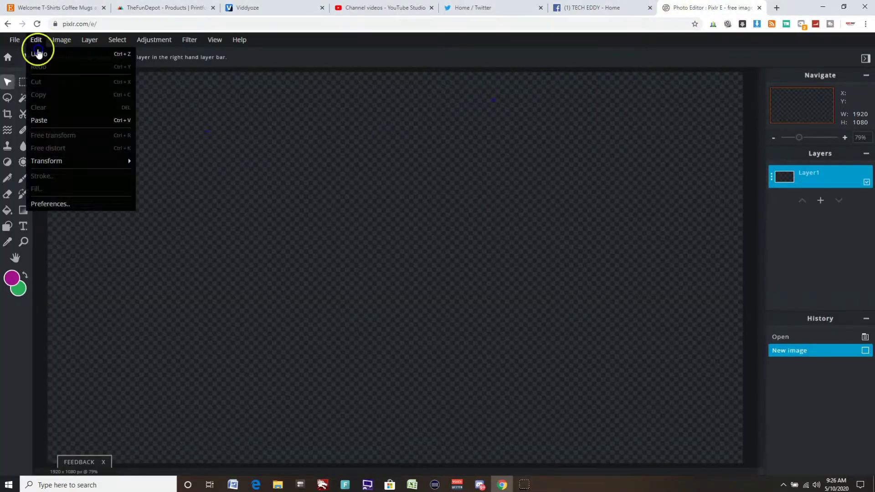
click(54, 119)
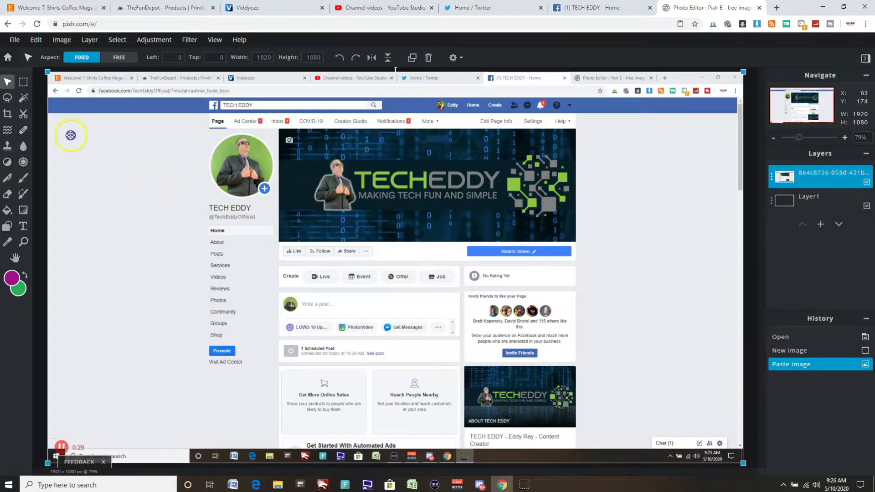
Step: Crop the pasted screenshot to the Facebook page area from the profile picture to the cover's edge, about 1057 × 866 px
click(7, 113)
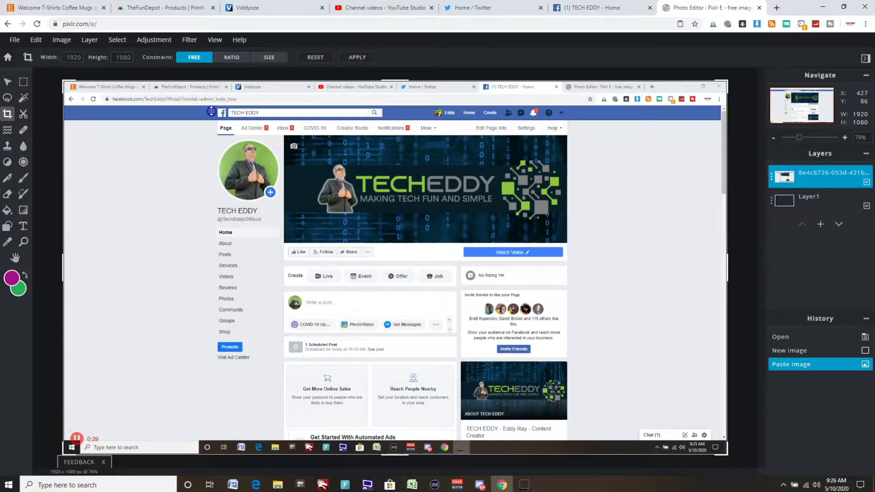
drag(63, 86, 208, 132)
drag(730, 450, 574, 432)
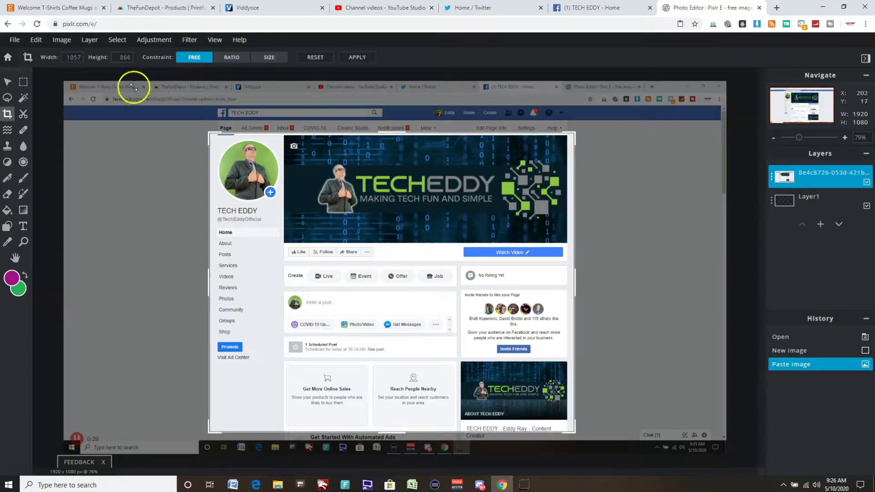
click(357, 58)
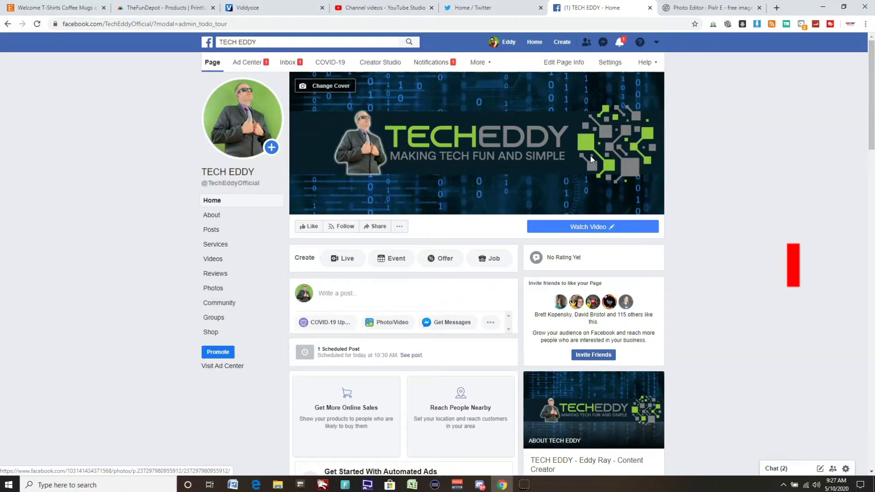
Step: Take a rectangular snip of the Facebook page's name and side menu and paste it into the blank Pixlr image
key(super+shift+s)
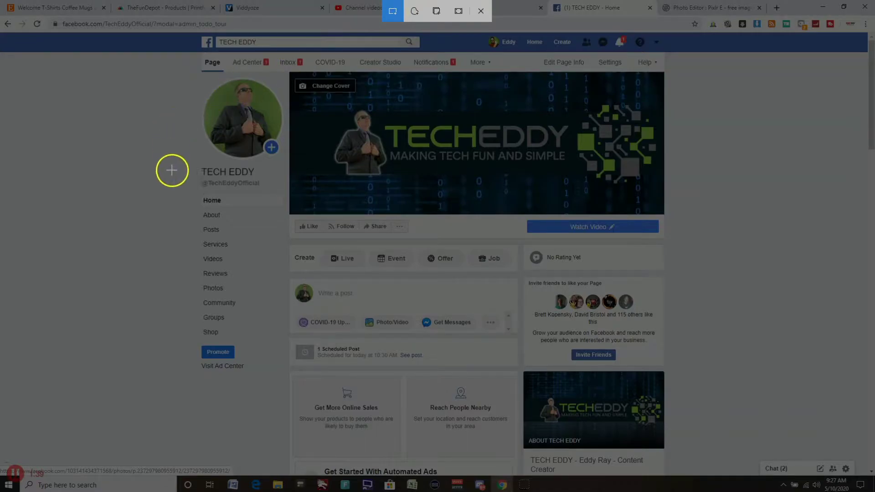
drag(181, 163, 284, 371)
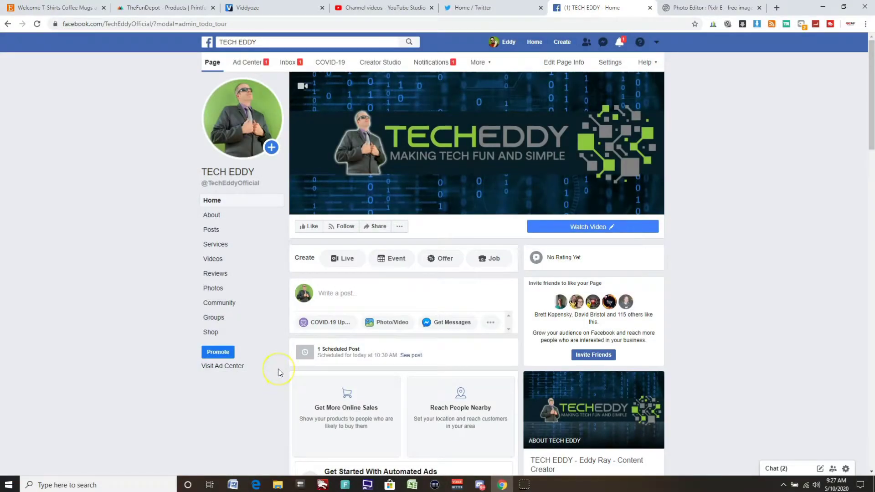
click(724, 8)
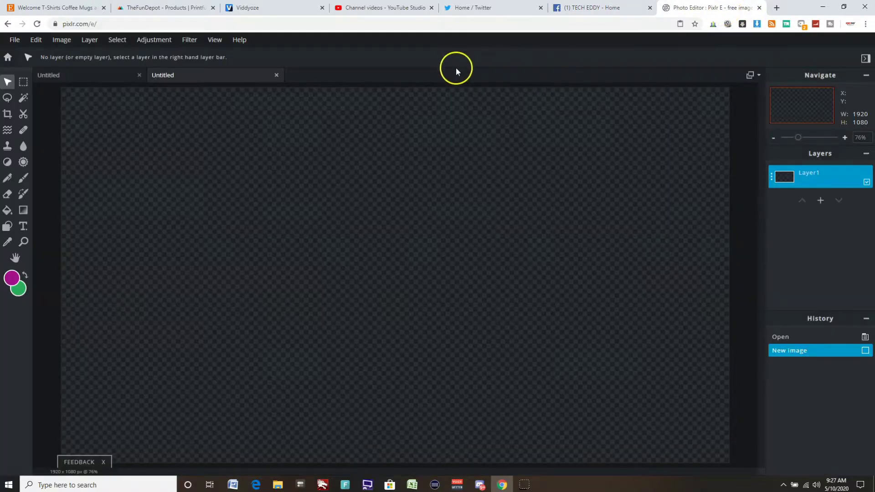
click(36, 40)
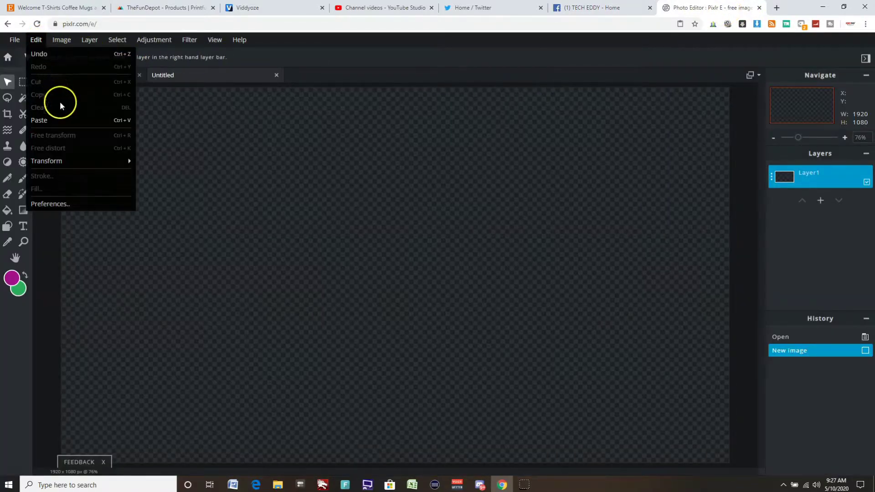
click(63, 120)
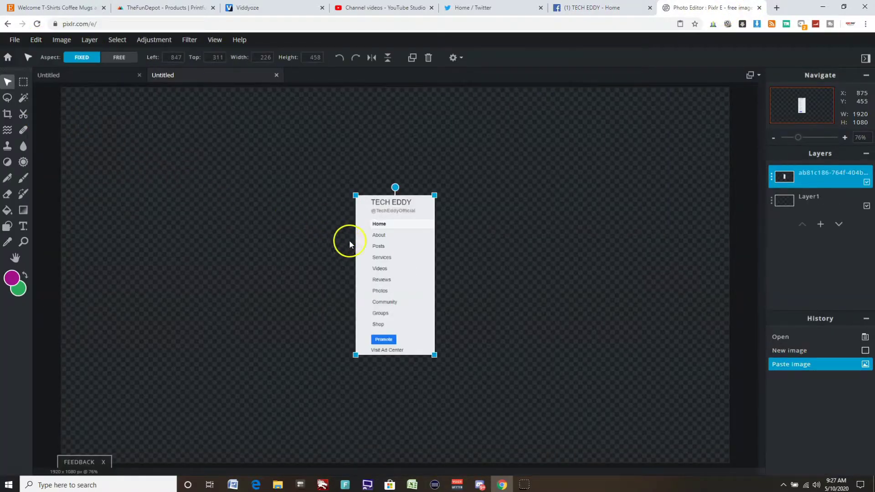
Step: Move the pasted side menu snip toward the canvas's upper left, and delete it
drag(401, 252, 242, 215)
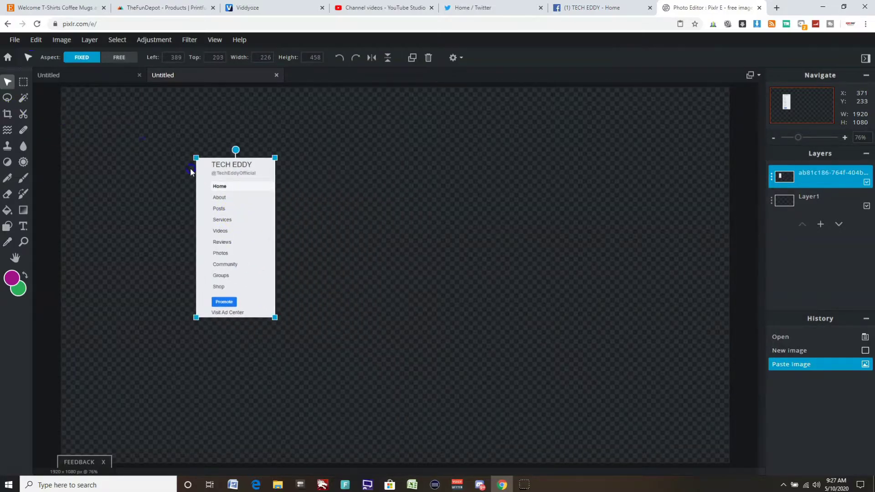
key(Delete)
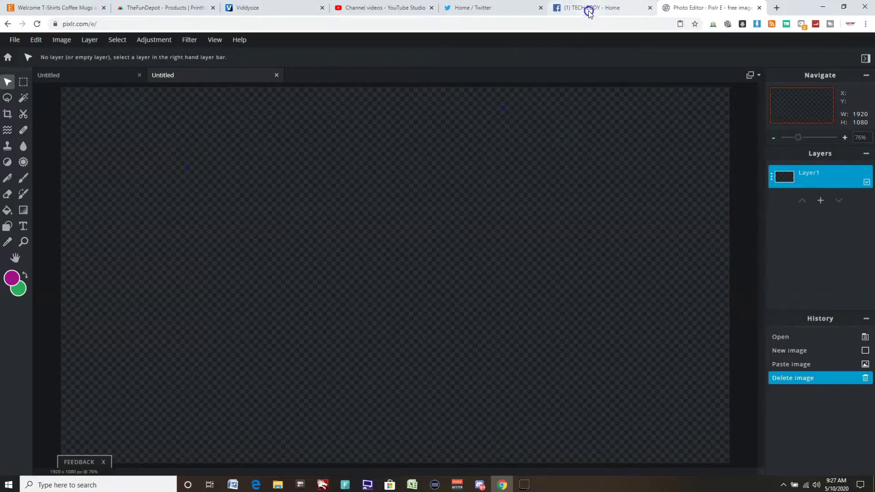
Step: Switch to the Facebook page and take a freeform snip around the profile picture, cover image and posting area
click(585, 8)
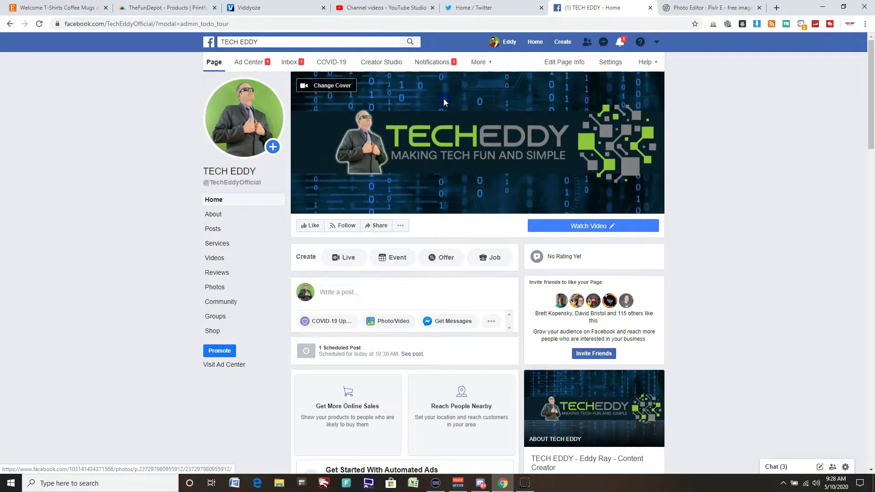
key(super+shift+s)
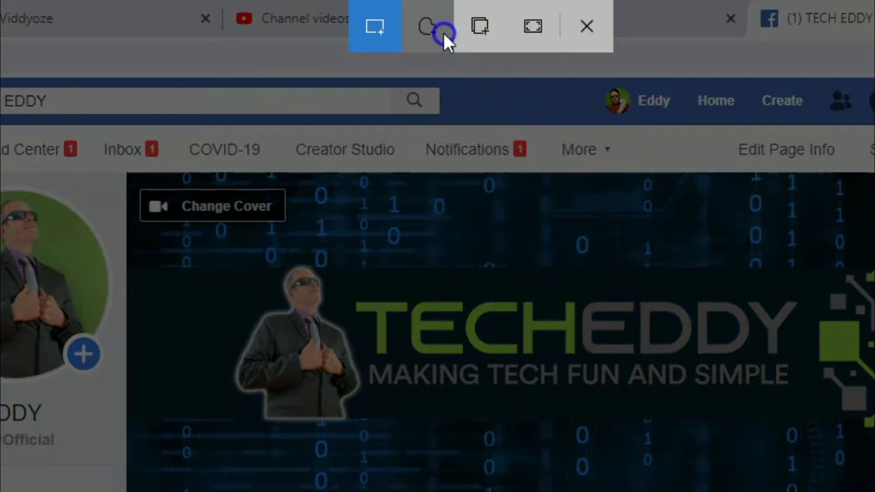
click(430, 30)
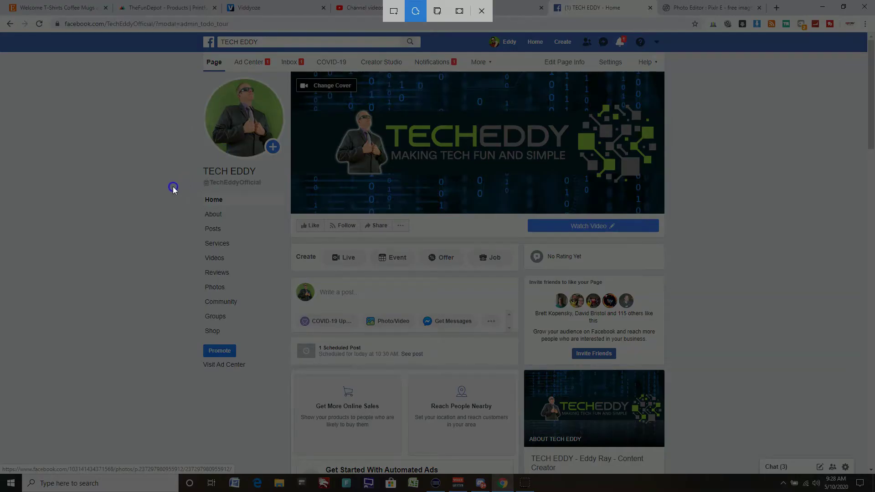
mouse_move(175, 196)
mouse_down()
mouse_move(243, 271)
mouse_move(369, 324)
mouse_move(550, 303)
mouse_move(669, 200)
mouse_move(631, 102)
mouse_move(537, 77)
mouse_move(229, 75)
mouse_move(190, 88)
mouse_move(163, 139)
mouse_up()
drag(169, 185, 171, 197)
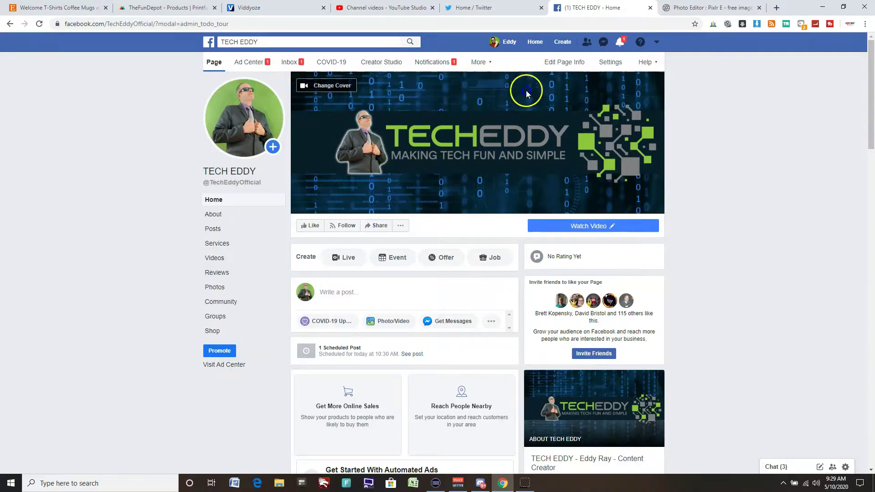
Step: Paste the freeform snip into the Pixlr image and move it toward the canvas's upper left
click(692, 8)
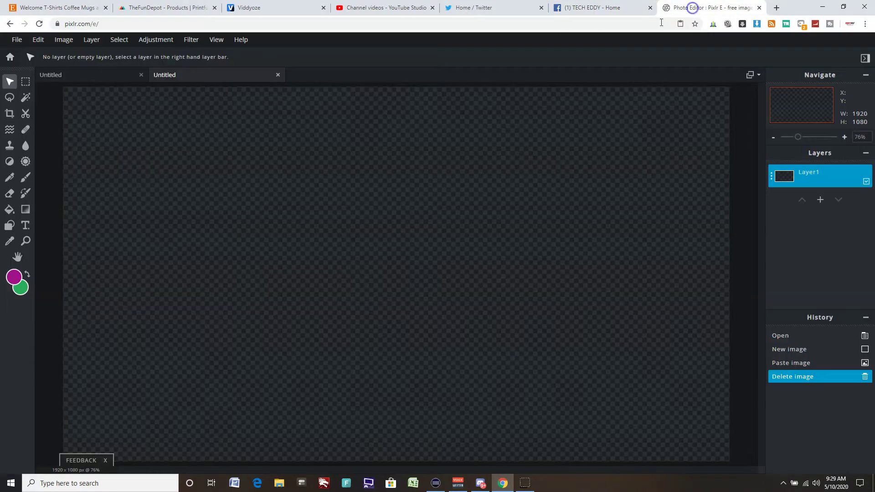
click(37, 40)
click(67, 120)
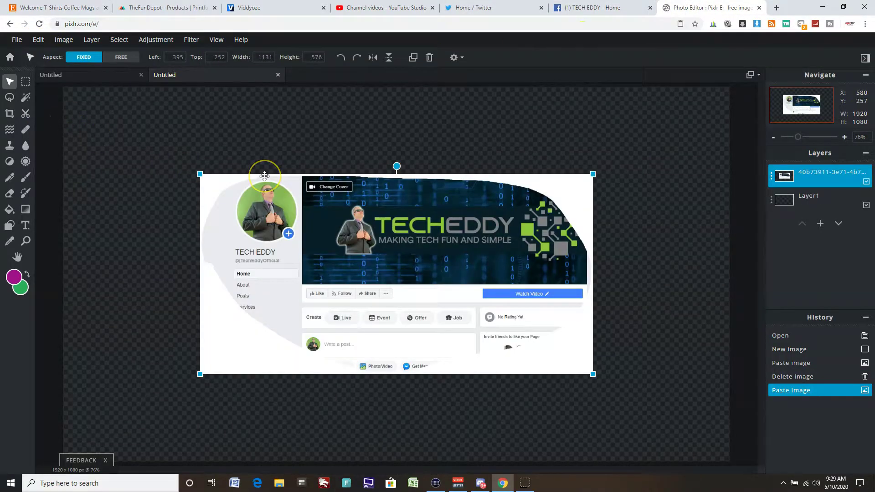
drag(370, 246, 287, 209)
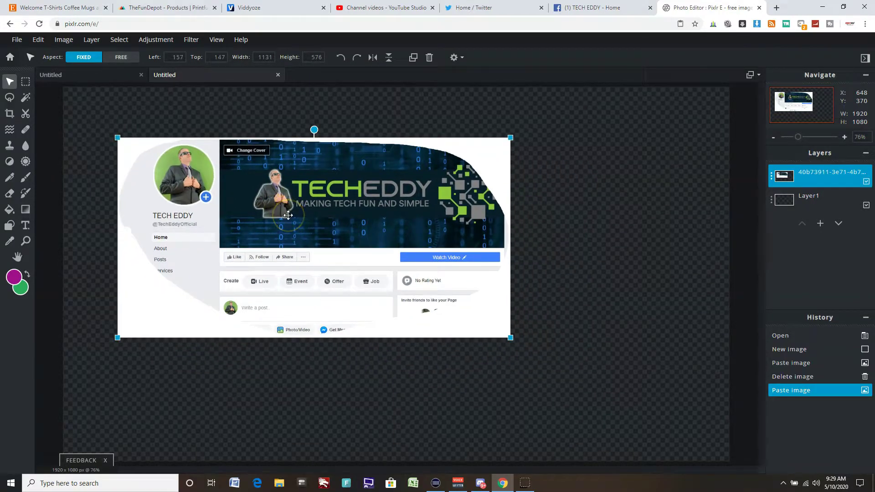
Step: Return to the Facebook page and take a freeform snip around the box for inviting friends to like the page
click(583, 8)
key(super+shift+s)
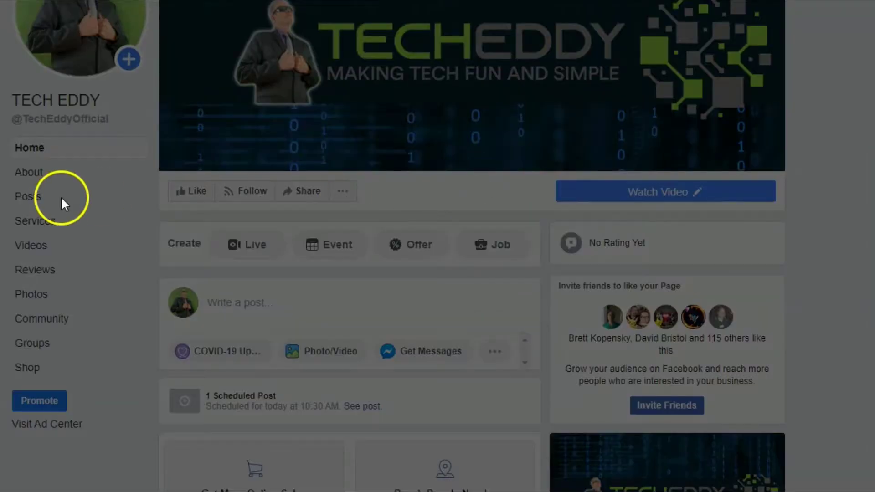
mouse_move(771, 273)
mouse_down()
mouse_move(654, 247)
mouse_move(512, 278)
mouse_move(517, 405)
mouse_move(698, 469)
mouse_move(807, 390)
mouse_move(775, 268)
mouse_up()
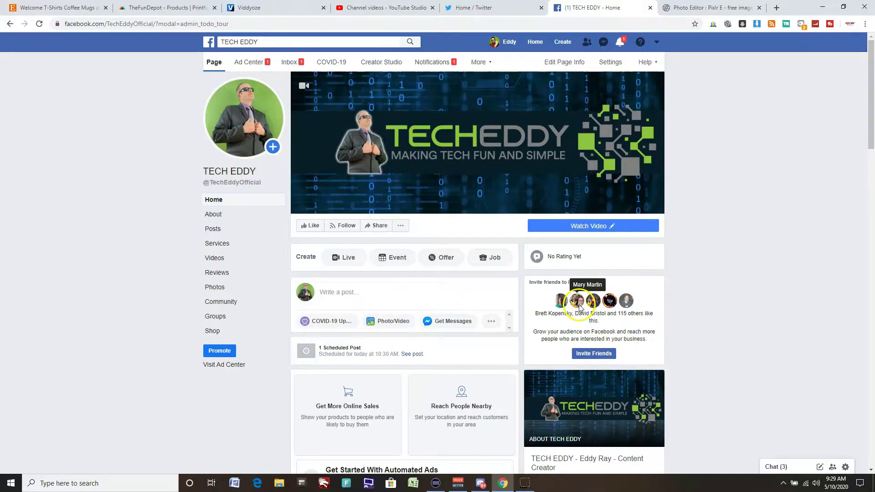
Step: Paste the snip of the friend invitation box into the empty Pixlr image, and delete it
click(677, 9)
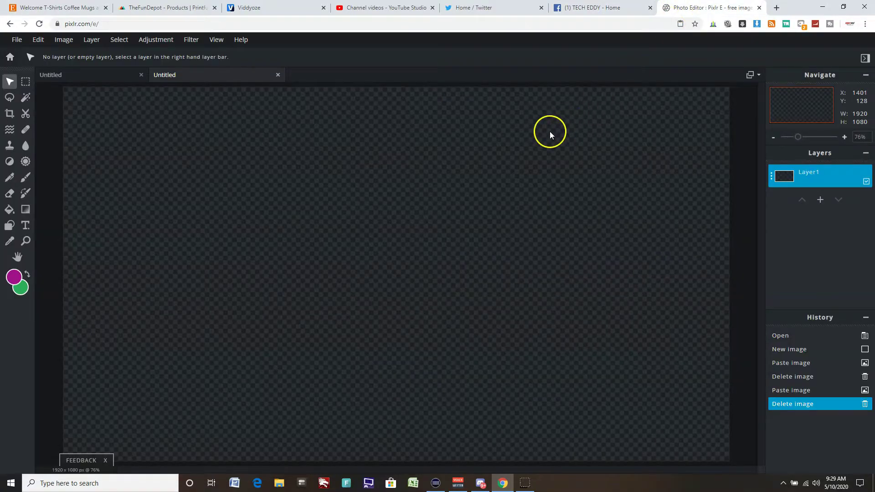
key(ctrl+v)
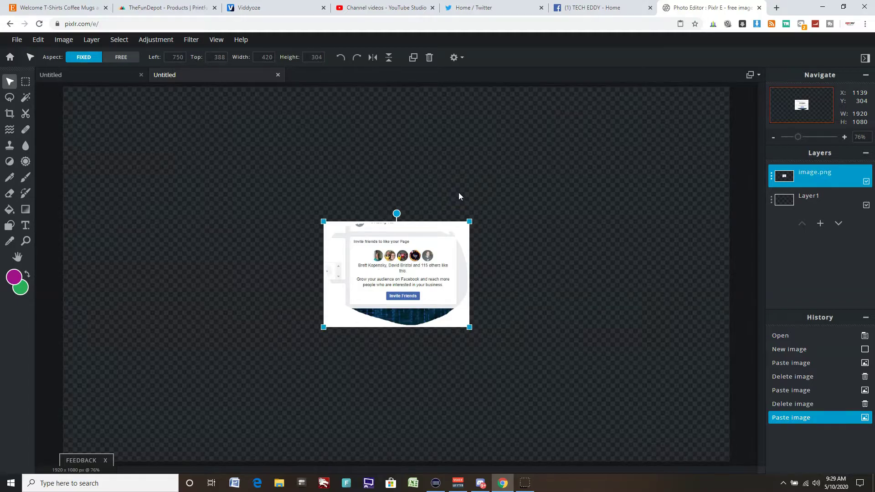
key(Delete)
Step: Return to the Facebook page and take a fullscreen snip of it
click(593, 10)
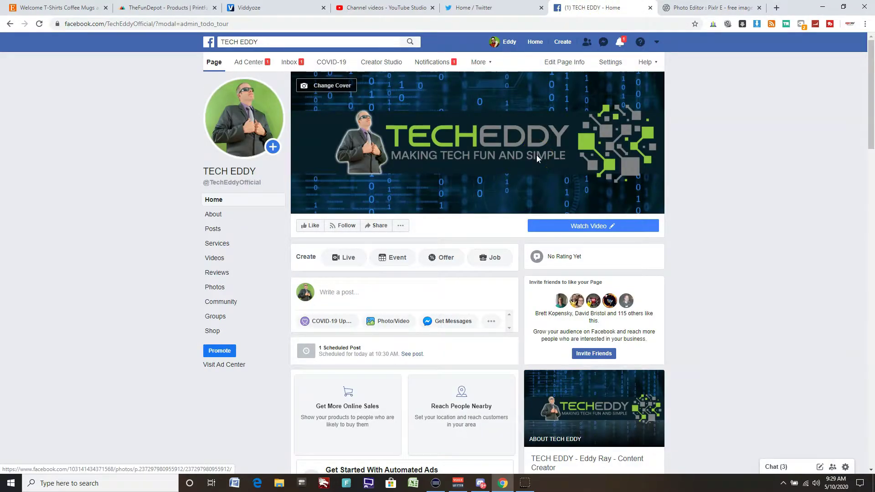
key(super+shift+s)
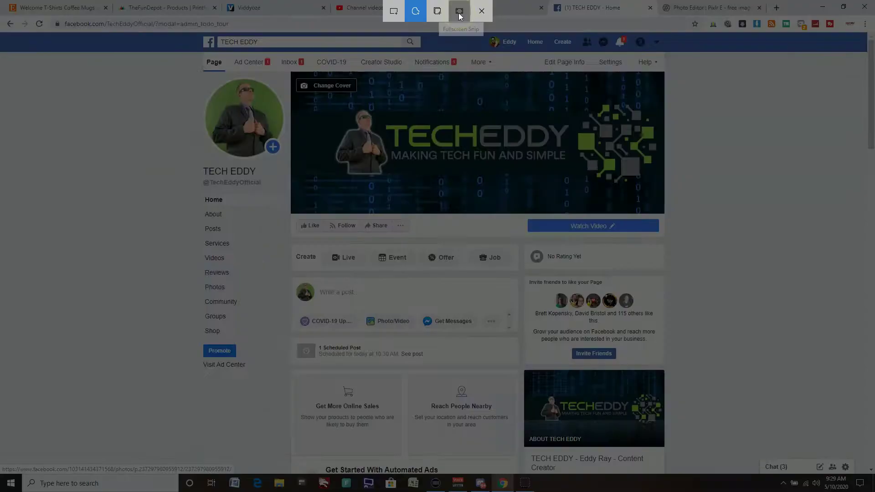
click(518, 23)
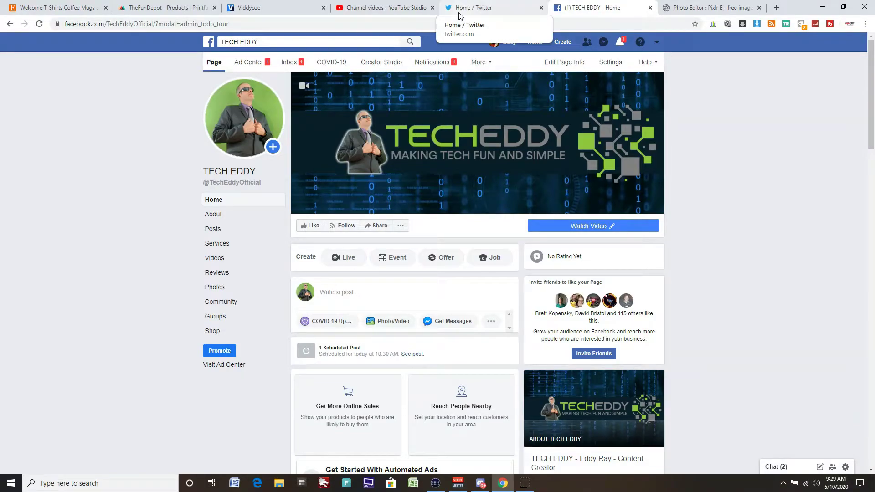
Step: Switch to Pixlr E and paste the fullscreen snip into the empty image
click(665, 8)
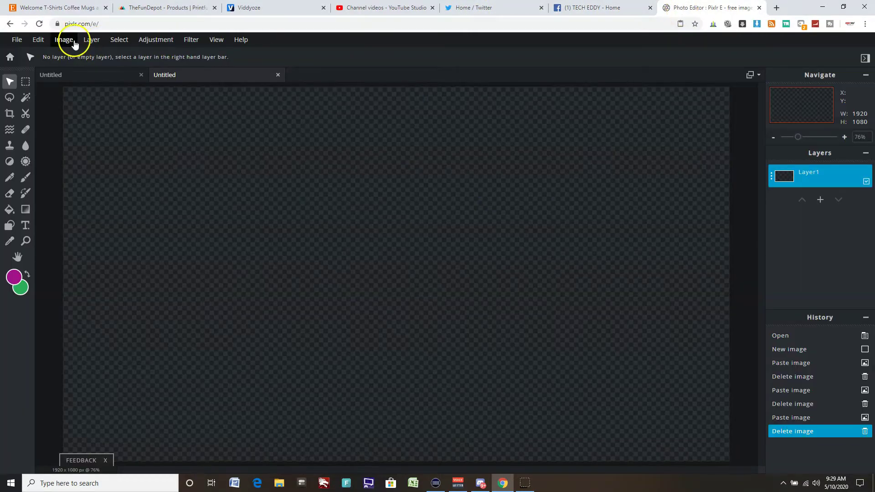
click(38, 40)
click(55, 118)
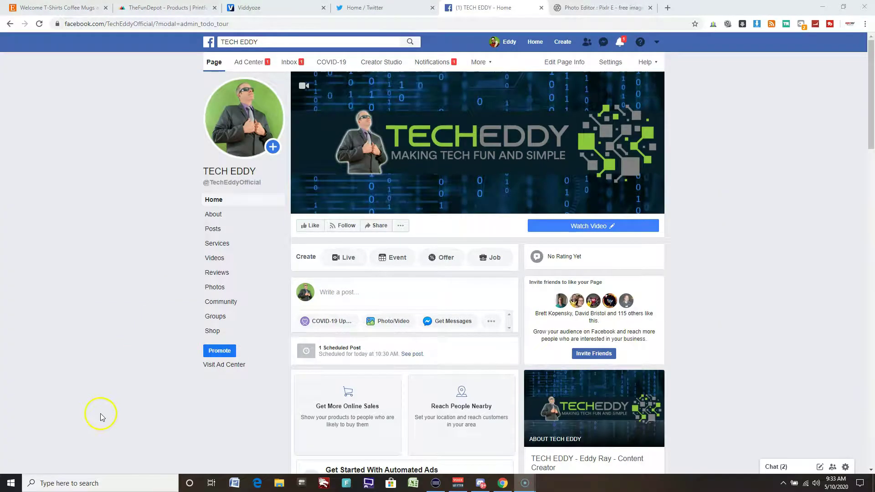
Step: Search Windows for "snipping tool", launch Snipping Tool, and open Snip & Sketch from it
click(98, 483)
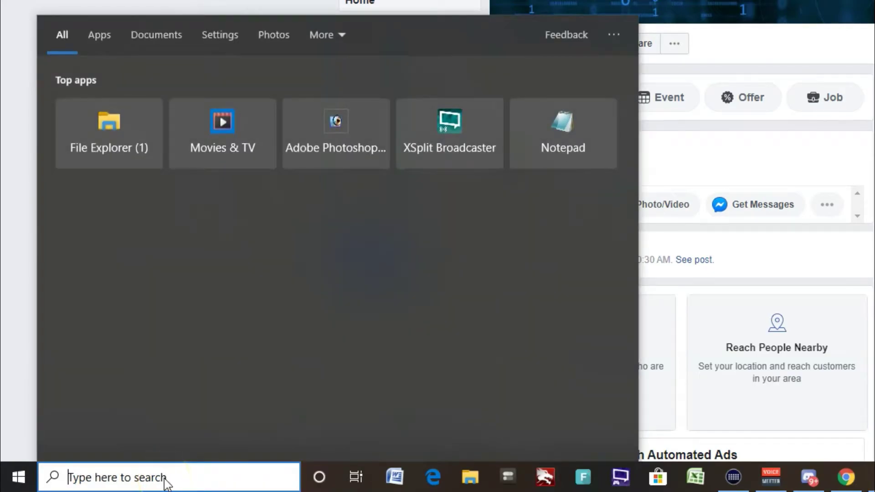
text(snipping tool)
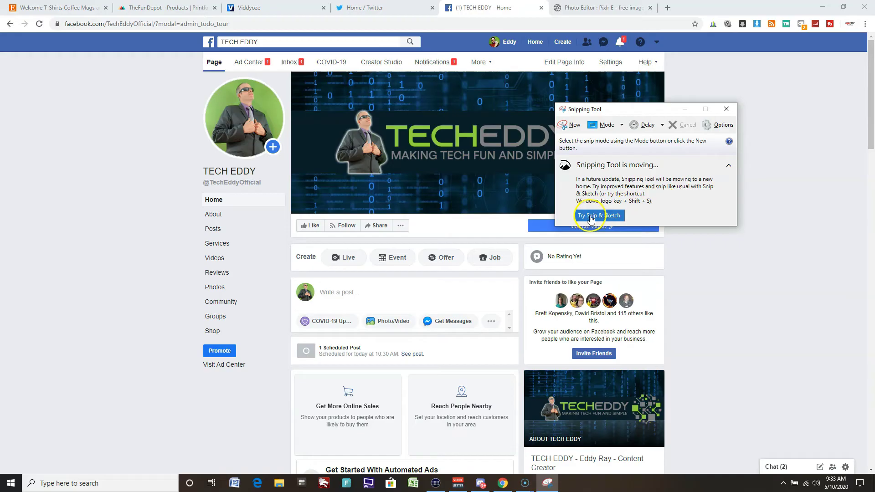
click(611, 218)
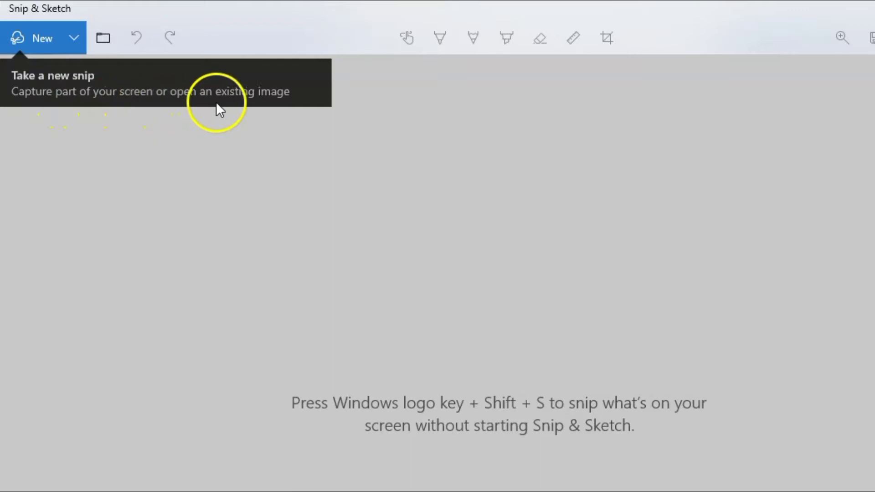
Step: Take a new freeform snip around the Facebook page's side menu and post area, and circle the page name with the red pen
click(73, 40)
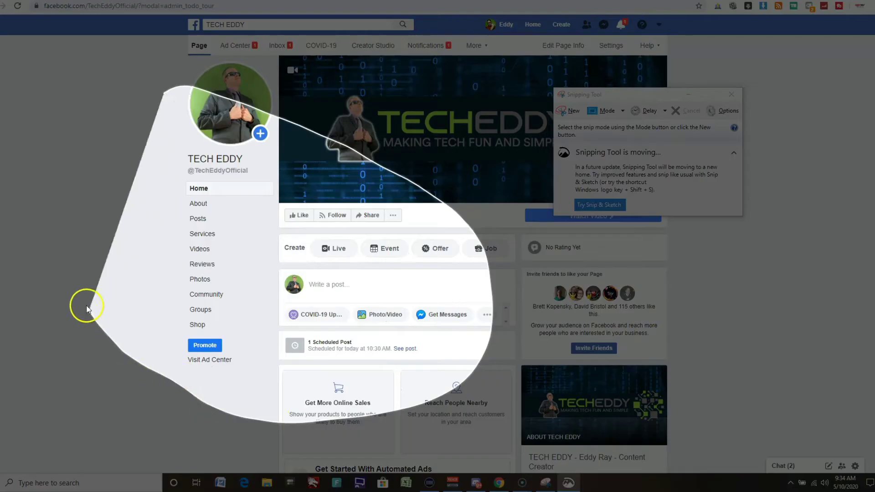
mouse_move(87, 309)
mouse_down()
mouse_move(98, 132)
mouse_move(172, 82)
mouse_move(176, 90)
mouse_up()
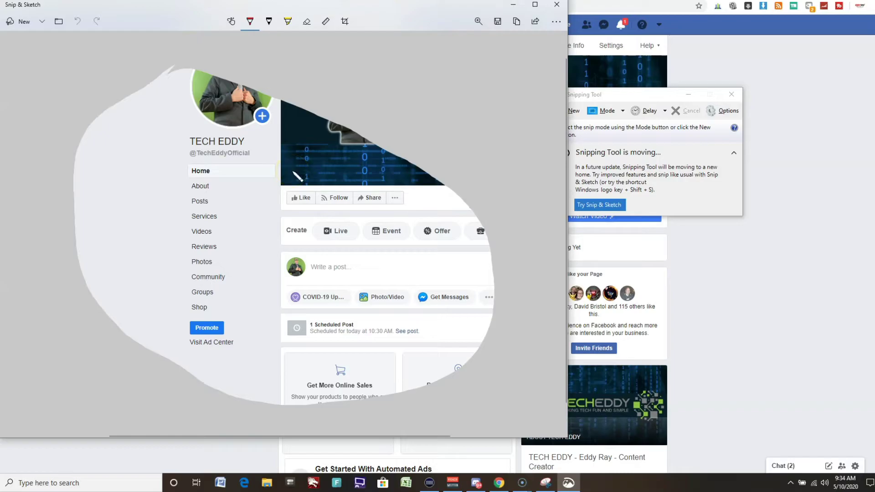
mouse_move(231, 136)
mouse_down()
mouse_move(227, 128)
mouse_move(157, 162)
mouse_move(250, 225)
mouse_move(295, 175)
mouse_move(237, 127)
mouse_up()
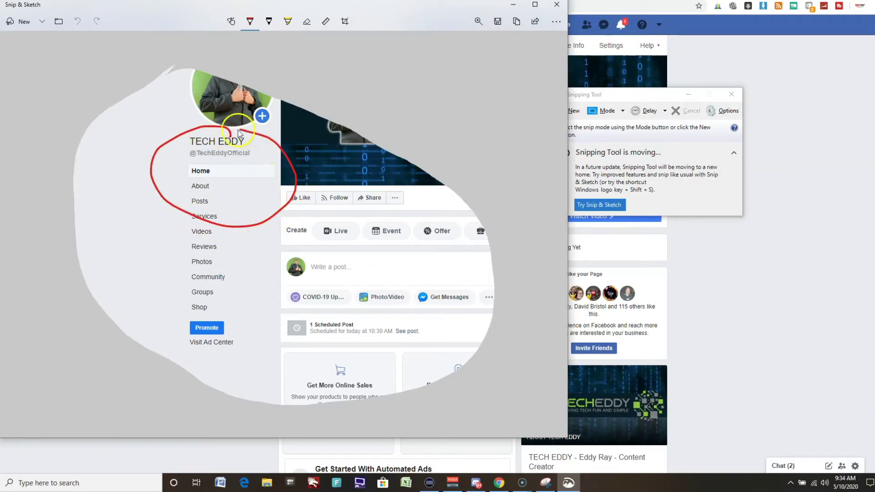
Step: Draw a red arrow pointing into the circle around the page name
mouse_move(313, 255)
mouse_down()
mouse_move(226, 189)
mouse_move(237, 184)
mouse_move(228, 203)
mouse_up()
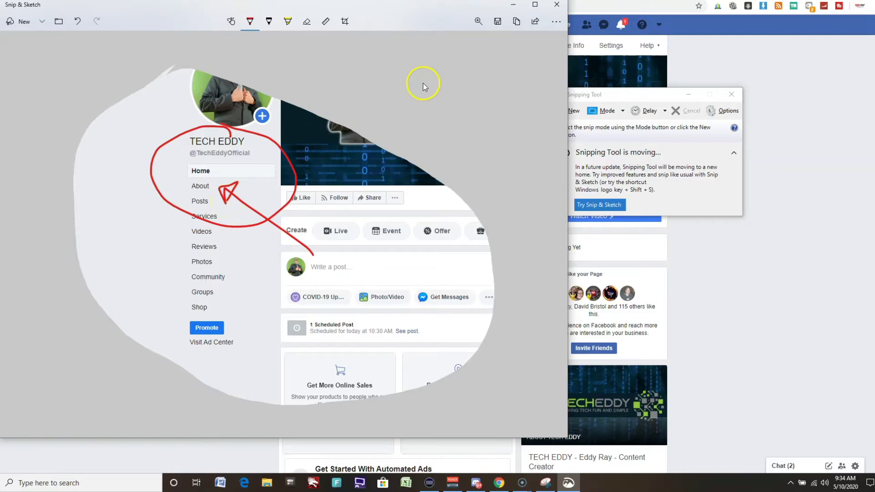
Step: Start a snip with a 3-second delay, switch to TheFunDepot's Etsy shop, and take a rectangular snip of the featured items
click(42, 21)
click(30, 61)
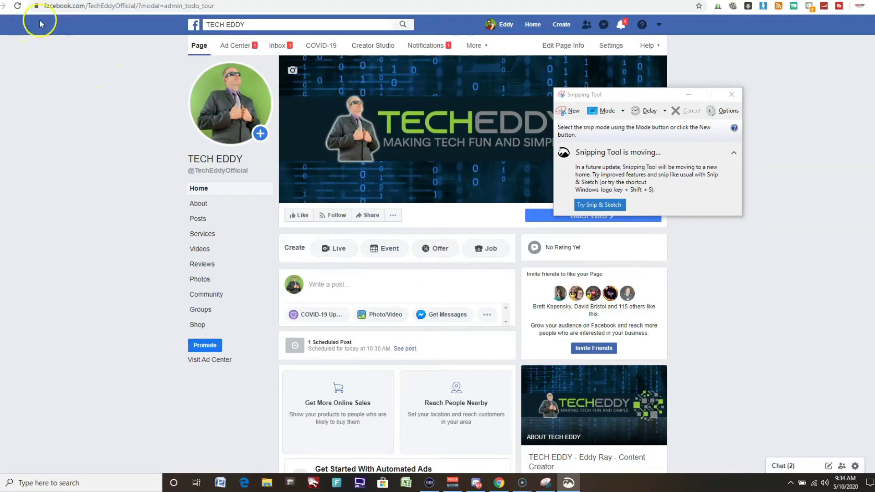
click(35, 1)
scroll(514, 219, down, 3)
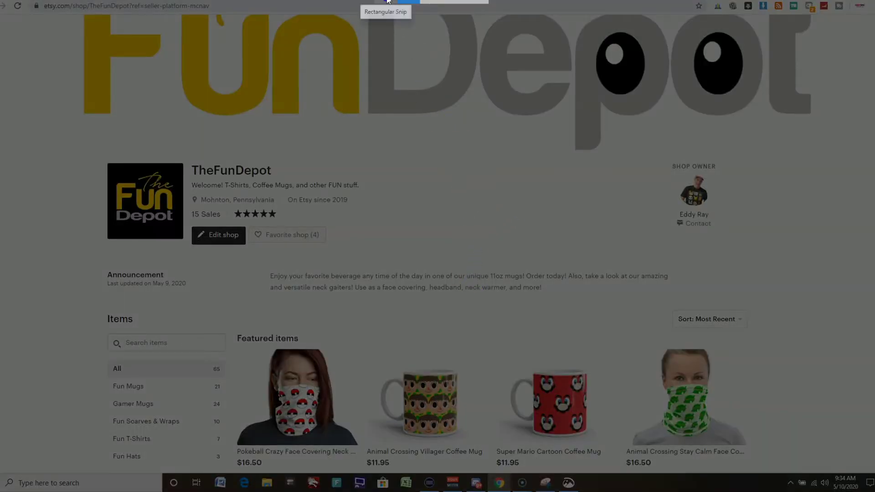
mouse_move(222, 283)
mouse_down()
mouse_move(455, 412)
mouse_move(780, 469)
mouse_up()
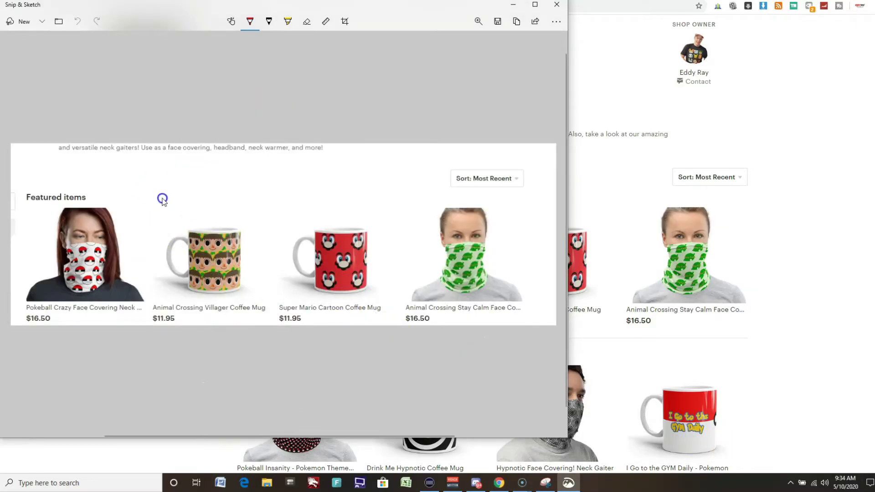
Step: Circle the Pokeball face covering and the Super Mario mug in the snip with the pencil
drag(52, 5, 127, 16)
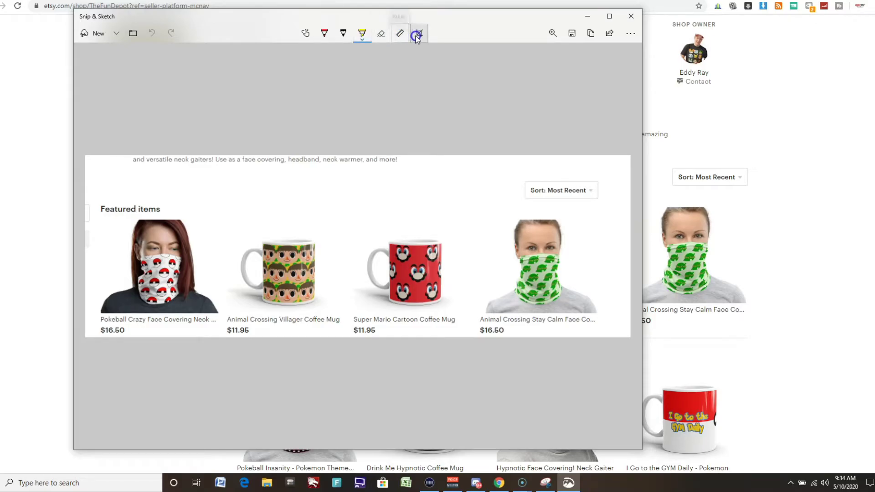
click(339, 40)
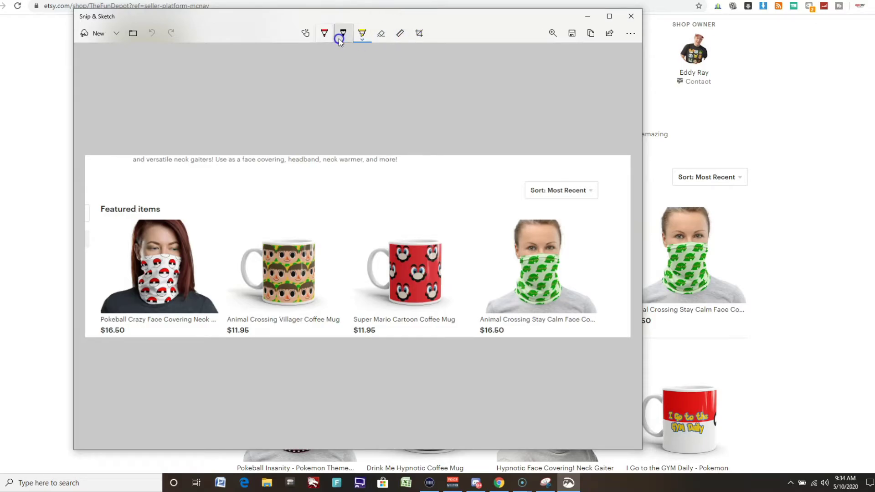
click(328, 39)
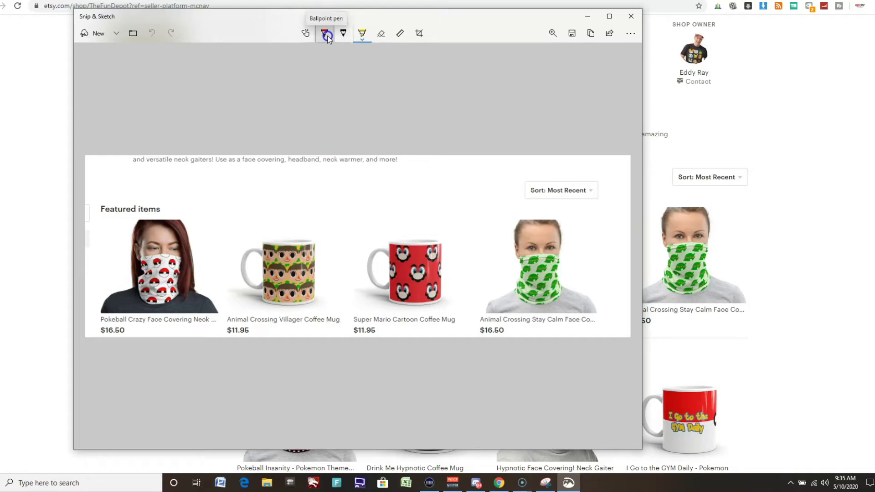
click(343, 37)
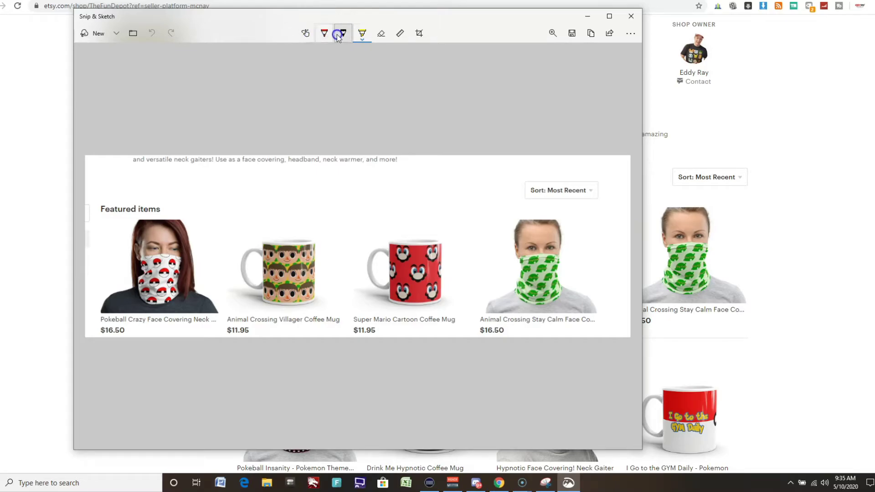
click(251, 168)
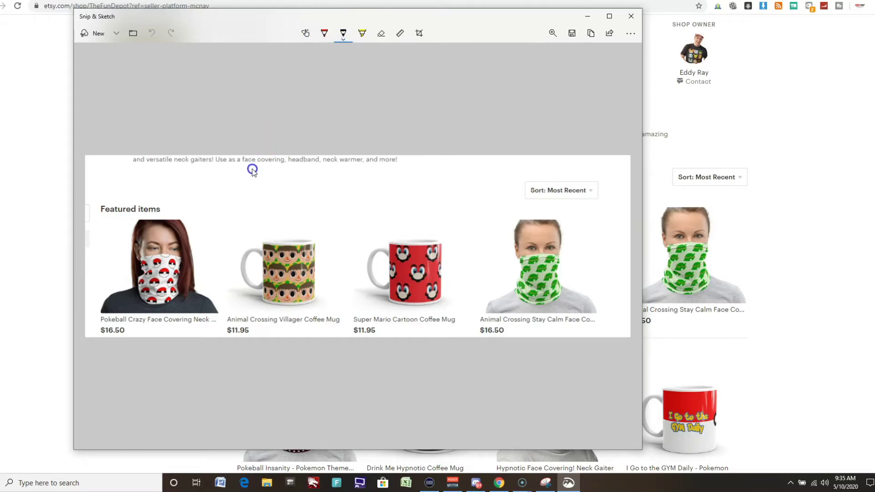
mouse_move(201, 205)
mouse_down()
mouse_move(159, 191)
mouse_move(97, 254)
mouse_move(175, 315)
mouse_move(238, 230)
mouse_move(200, 204)
mouse_up()
mouse_move(431, 211)
mouse_down()
mouse_move(337, 257)
mouse_move(474, 313)
mouse_move(433, 214)
mouse_up()
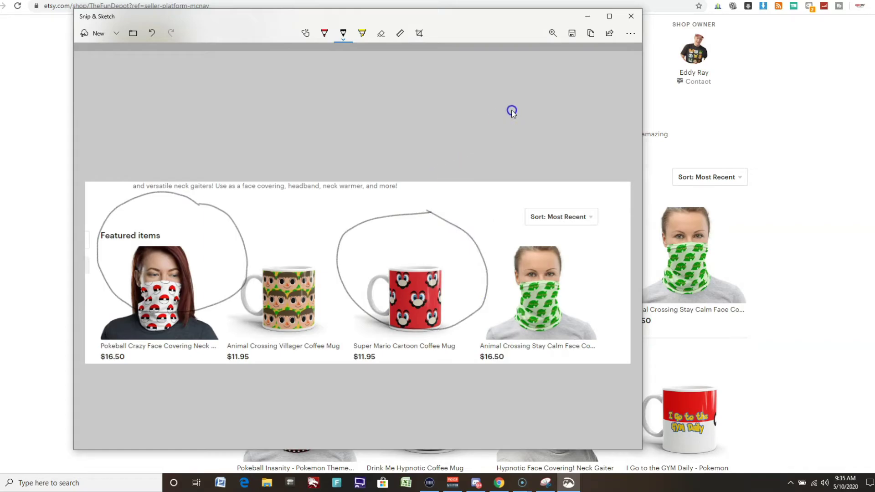
Step: Increase the pencil's stroke size
click(343, 34)
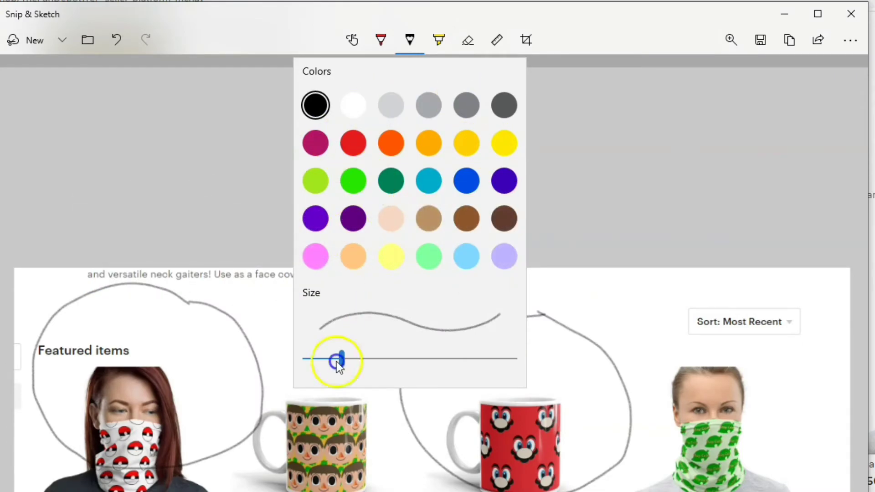
drag(336, 362, 471, 363)
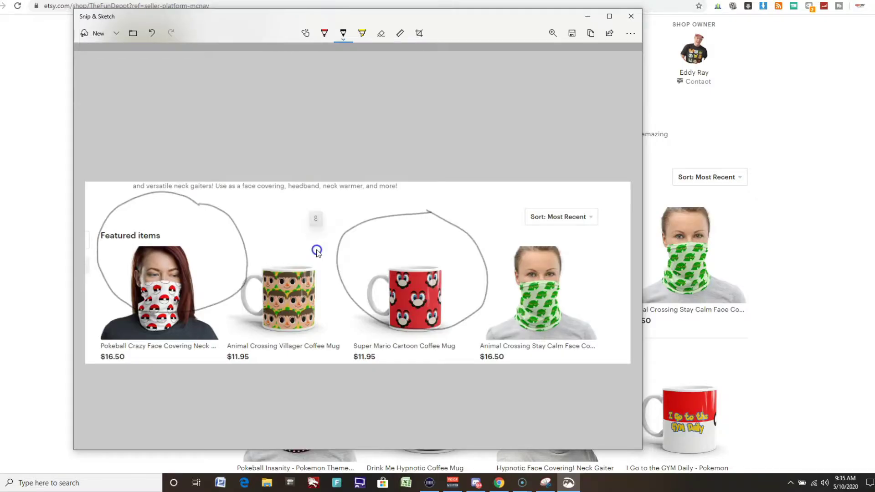
Step: Thicken the red ballpoint pen, then circle the Animal Crossing Villager mug and draw an arrow to the green face covering
click(323, 36)
click(324, 35)
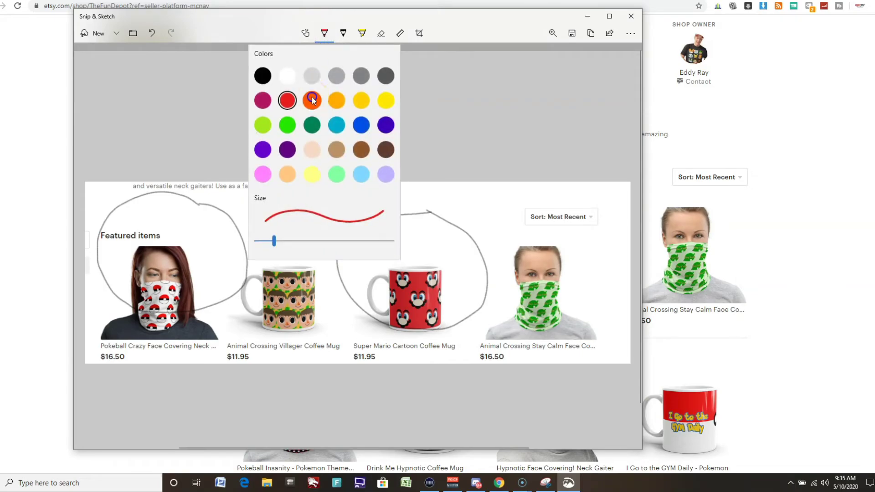
mouse_move(275, 242)
mouse_down()
mouse_move(299, 243)
mouse_move(221, 246)
mouse_move(322, 345)
mouse_move(273, 236)
mouse_up()
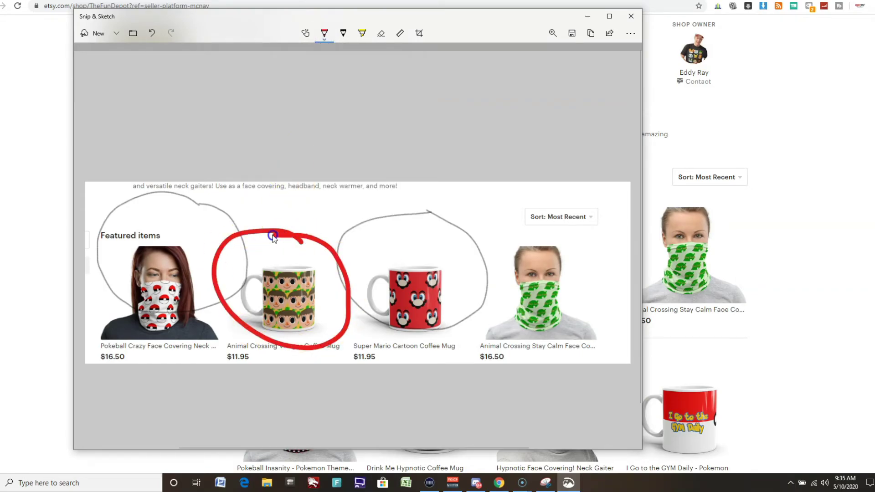
mouse_move(586, 130)
mouse_down()
mouse_move(564, 264)
mouse_move(575, 258)
mouse_move(540, 248)
mouse_move(583, 235)
mouse_up()
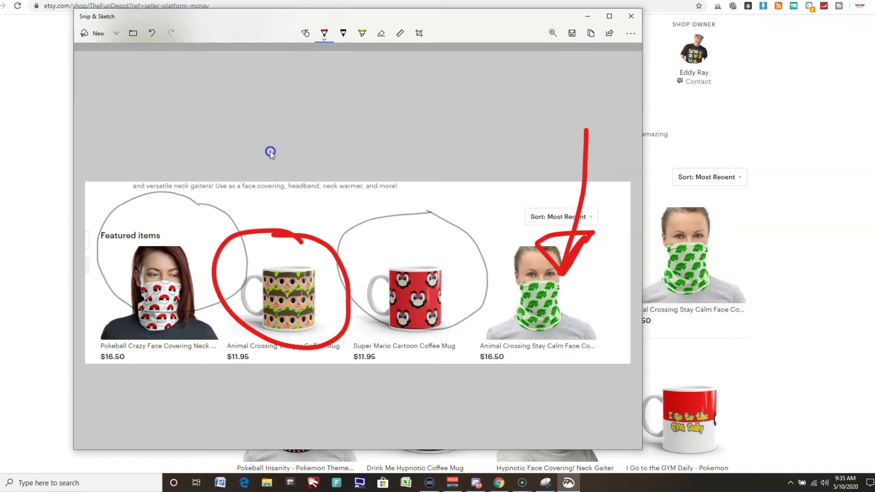
Step: Highlight the line of announcement text above the featured items in yellow
click(362, 33)
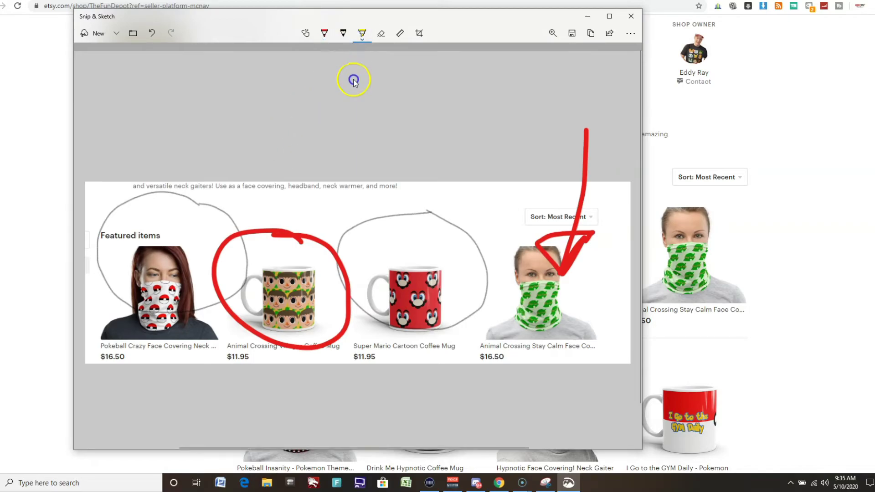
drag(397, 185, 138, 186)
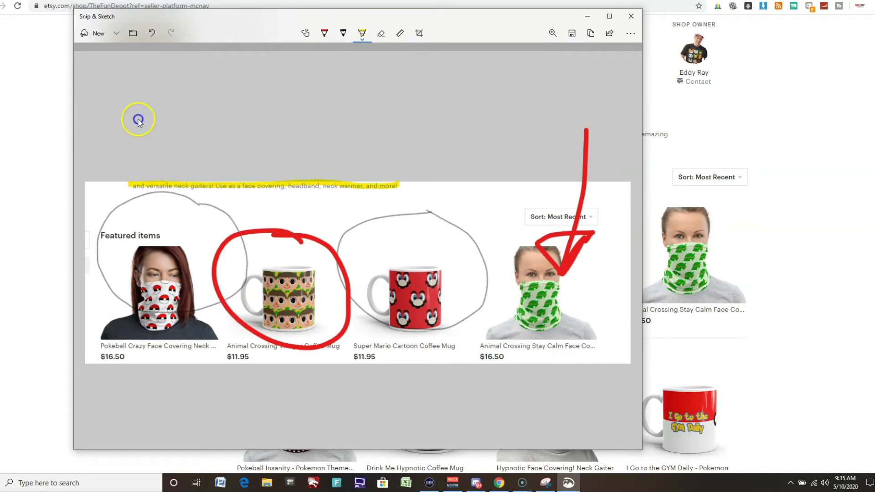
Step: View the delay options for a new snip
click(116, 32)
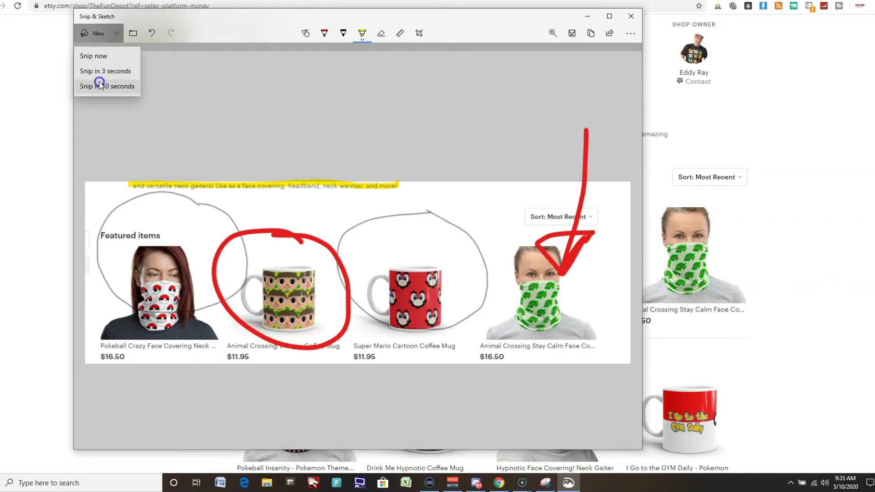
click(194, 76)
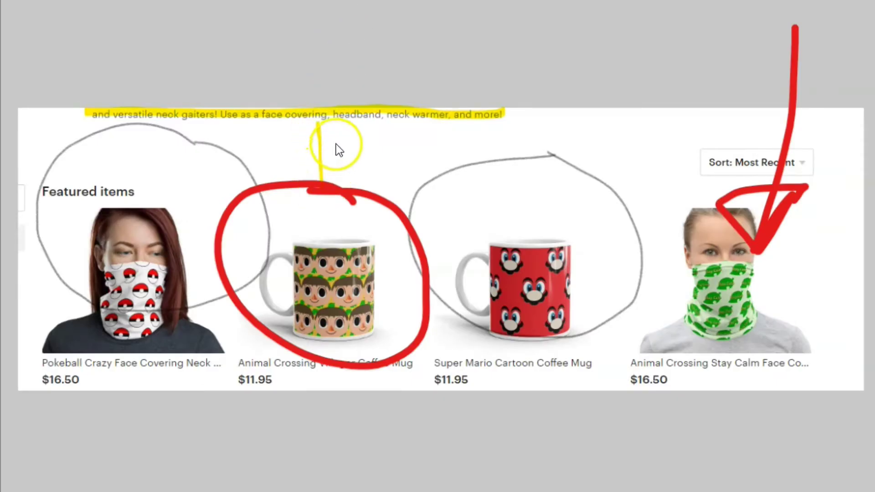
Step: Turn on touch writing and draw freehand yellow highlighter strokes above the Animal Crossing Villager mug
drag(337, 134, 350, 181)
drag(287, 171, 351, 172)
drag(361, 157, 370, 181)
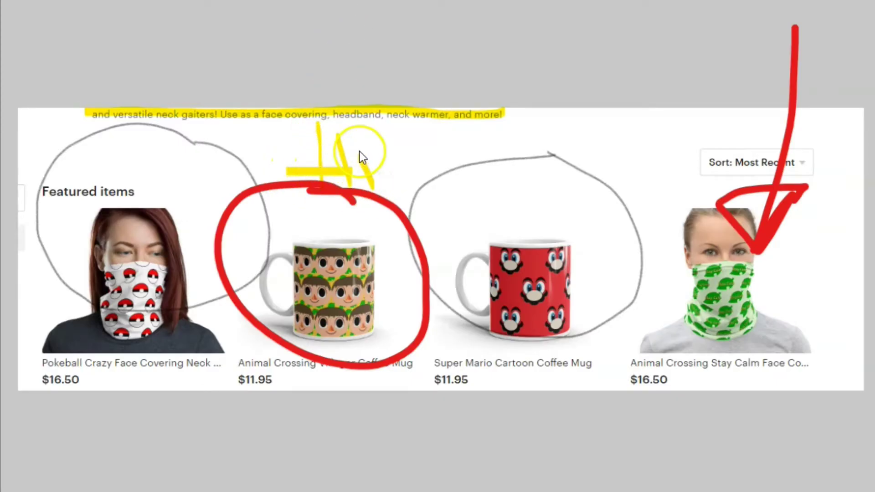
Step: Zoom the annotated snip in to the maximum and back out to the minimum
click(675, 39)
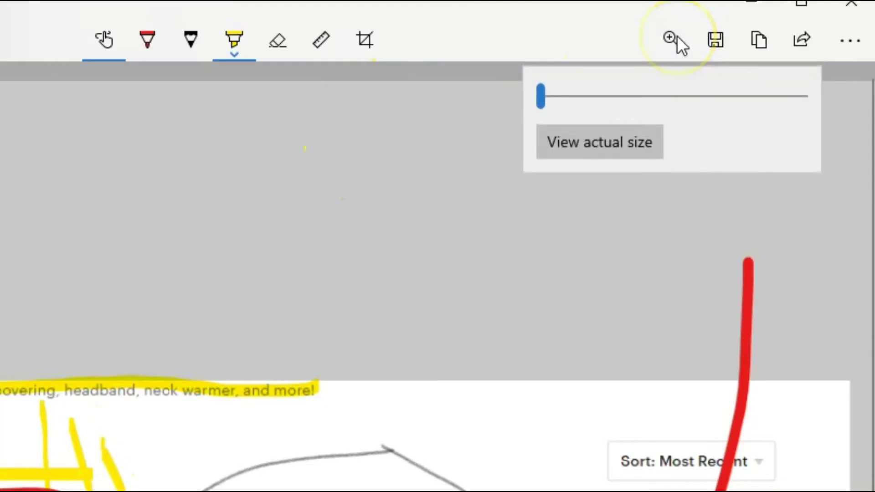
drag(542, 97, 812, 100)
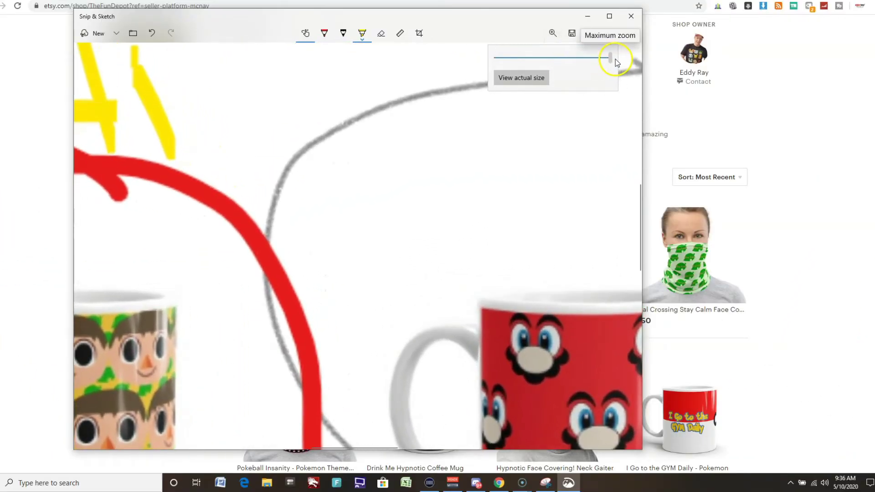
drag(614, 59, 496, 68)
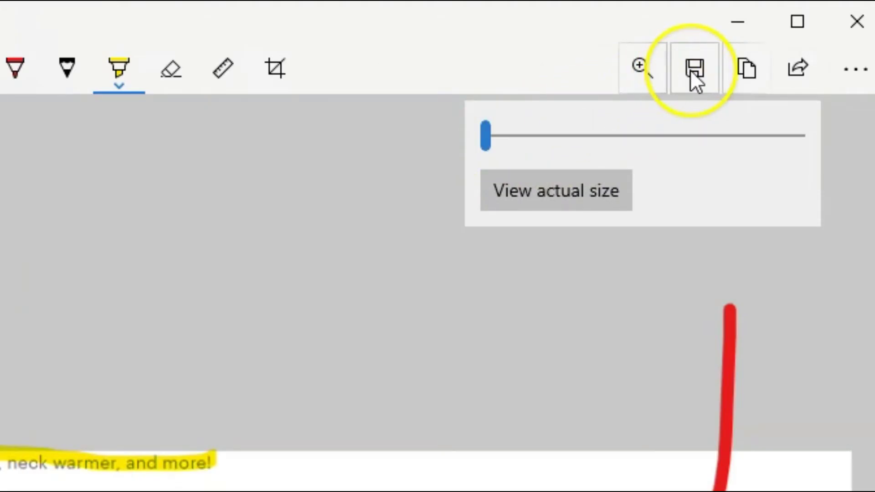
Step: Examine the save, share and additional options available for the annotated snip
click(691, 73)
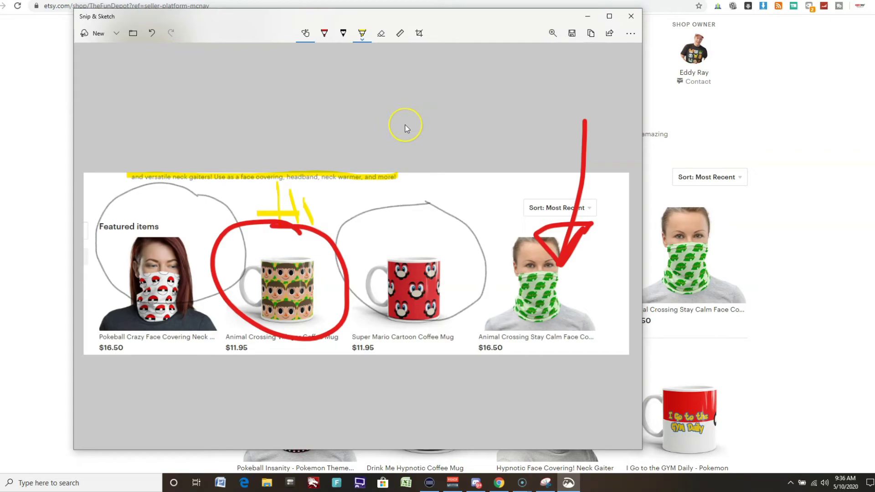
click(609, 33)
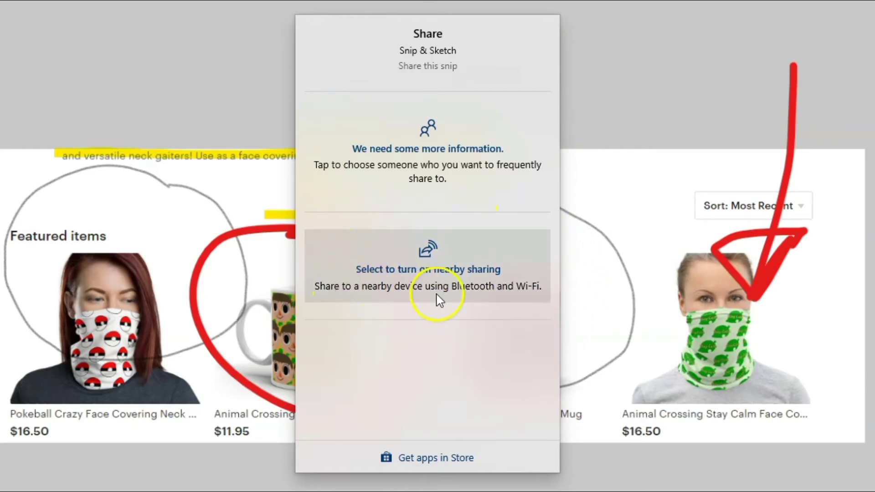
click(634, 85)
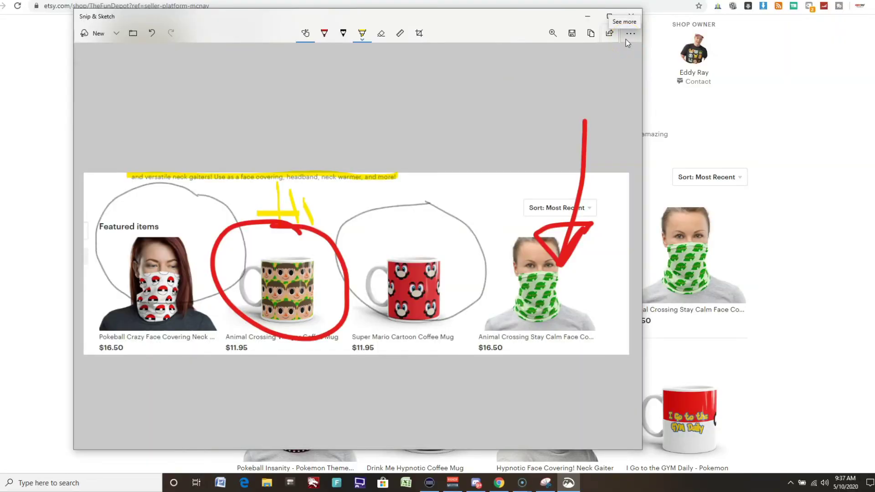
click(625, 39)
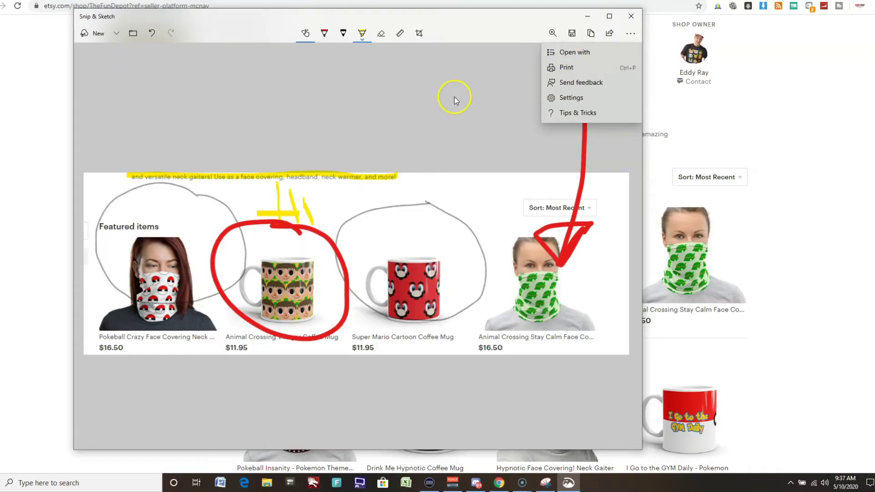
click(313, 228)
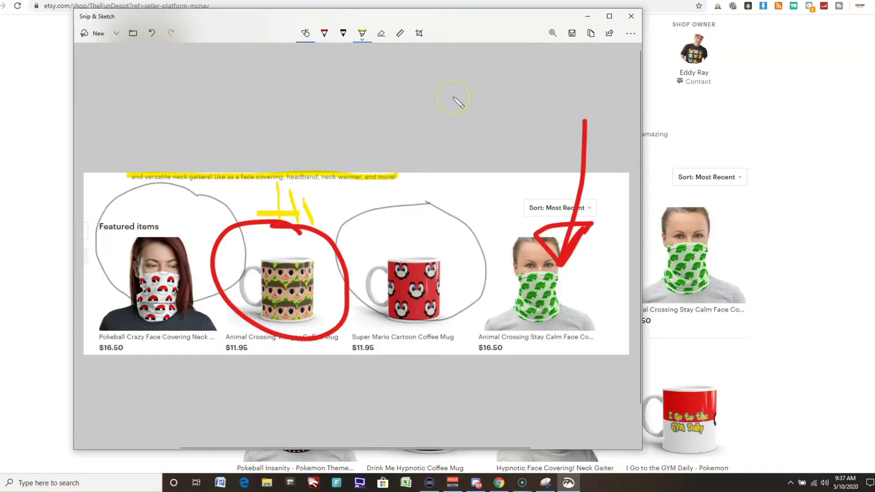